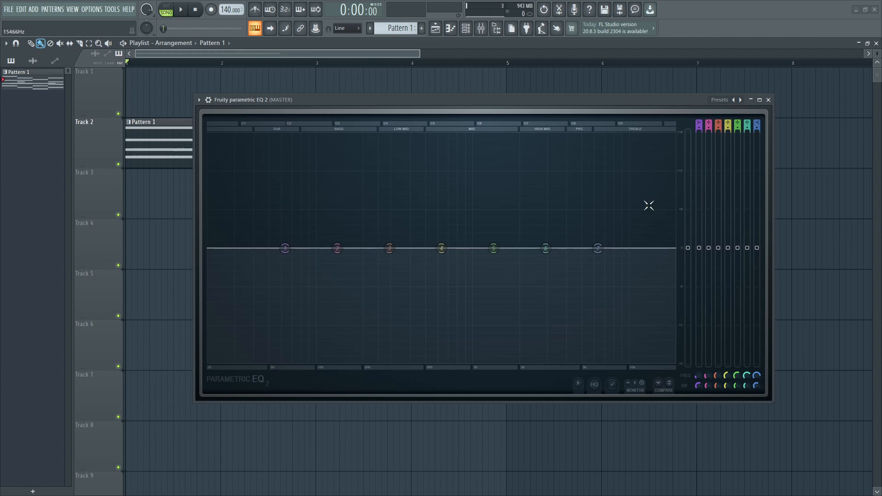
# Narrow and reposition the Fruity parametric EQ 2 window, and play the pattern through the flat EQ
pyautogui.moveTo(770, 404); pyautogui.dragTo(746, 404)
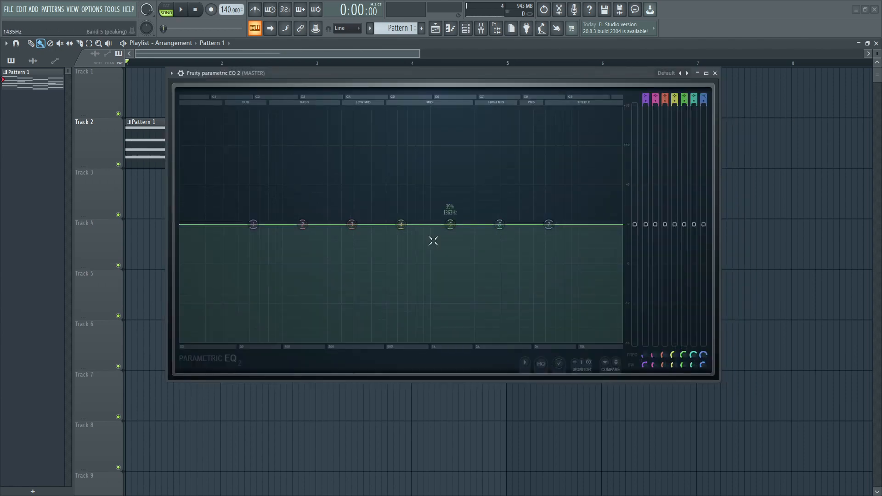
pyautogui.moveTo(489, 76); pyautogui.dragTo(519, 100)
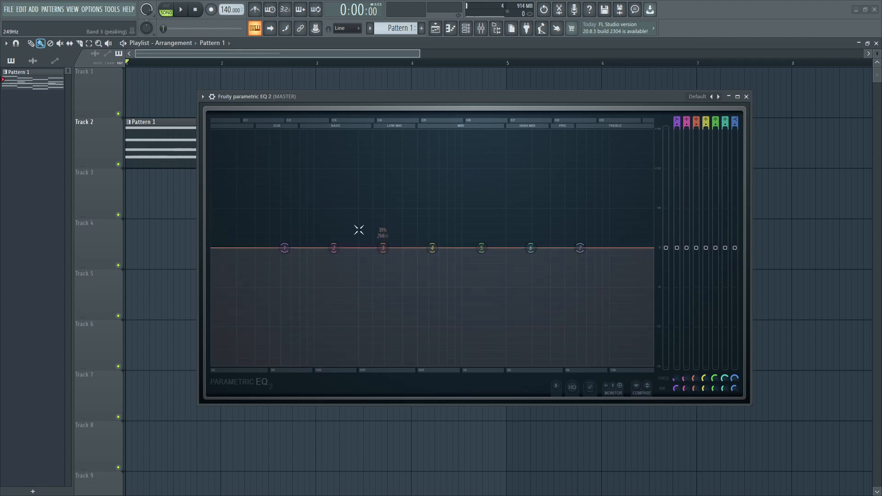
pyautogui.press('space')
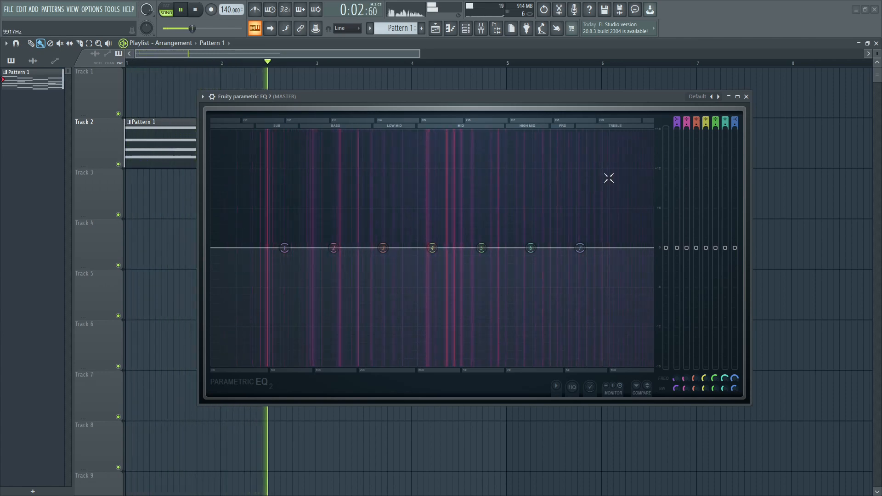
pyautogui.press('space')
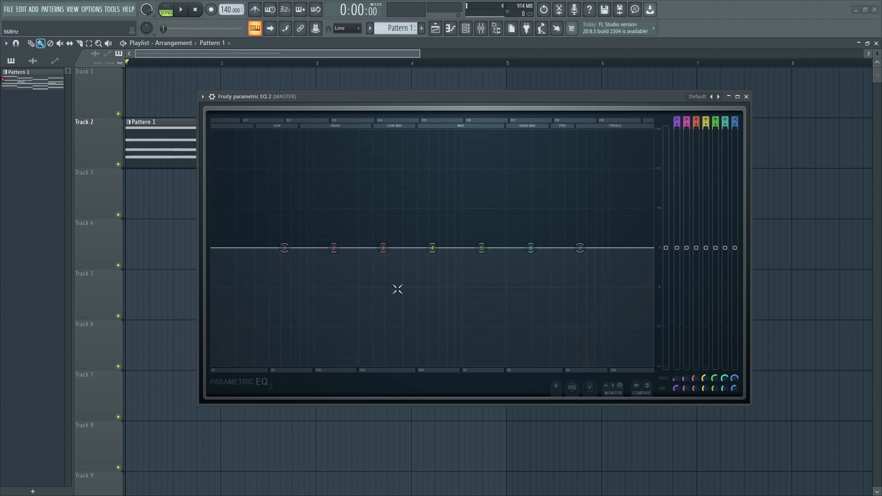
# Look through the filter types available for EQ band 1, leaving its type as it is
pyautogui.rightClick(285, 249)
pyautogui.moveTo(307, 274)
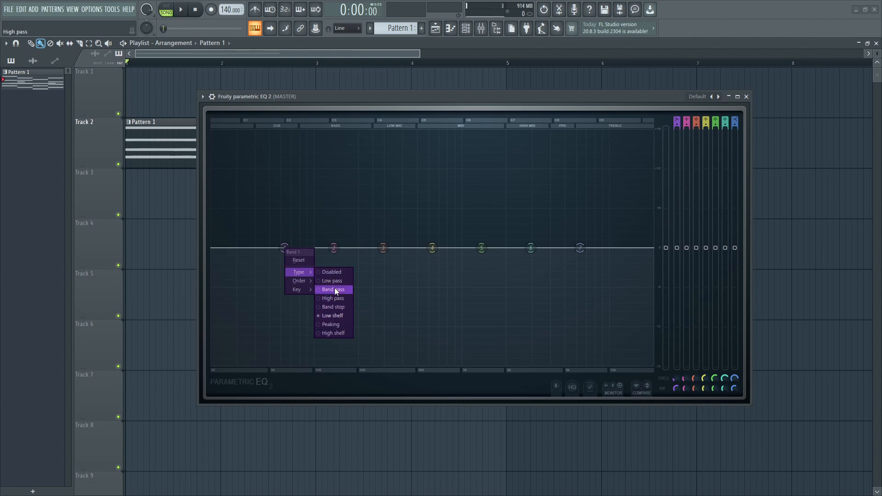
pyautogui.click(374, 182)
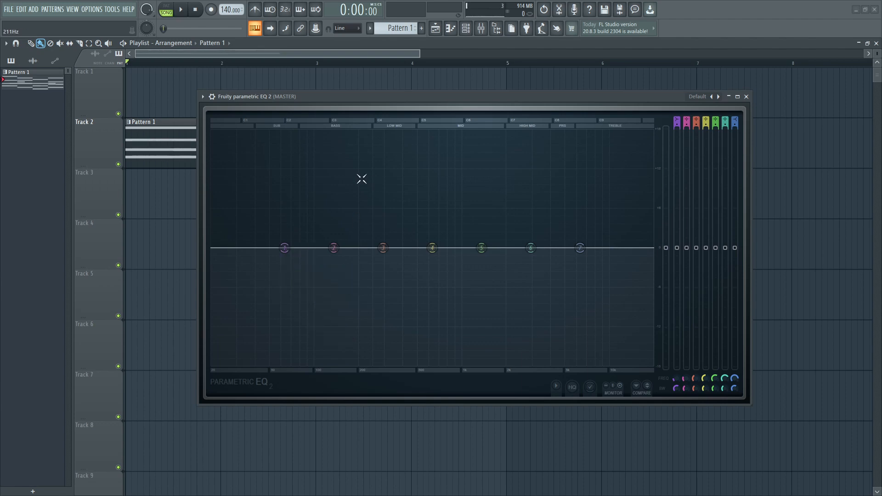
# Change the filter type of EQ band 7 to Low pass and check the selection among its types
pyautogui.rightClick(580, 248)
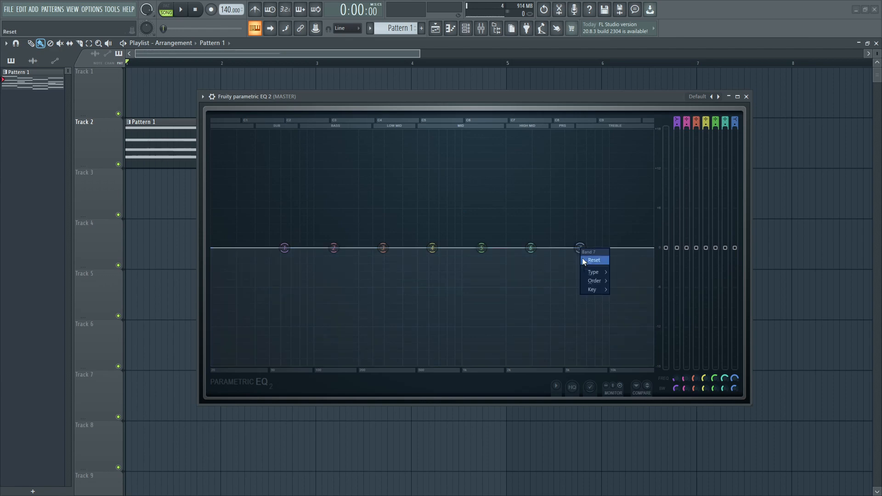
pyautogui.click(613, 281)
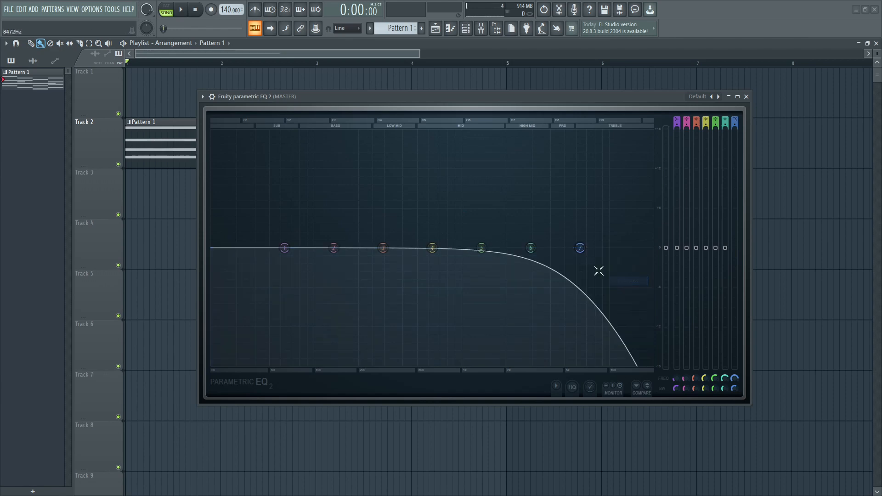
pyautogui.rightClick(580, 248)
pyautogui.moveTo(597, 272)
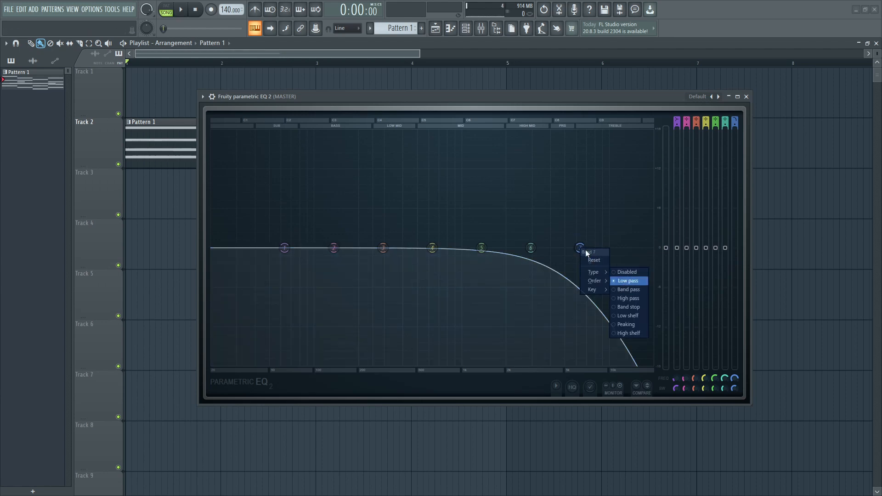
pyautogui.click(531, 232)
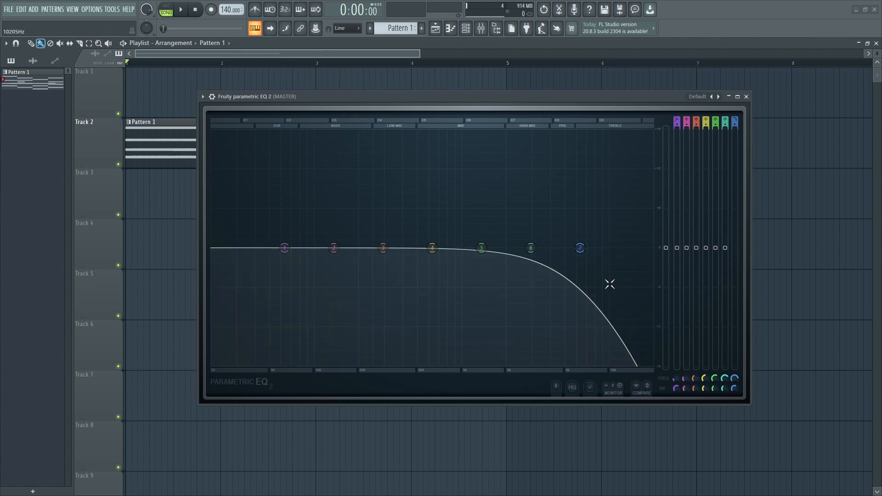
# Move the low-pass cutoff of band 7 to the very top of the frequency range and play the pattern
pyautogui.moveTo(581, 249); pyautogui.dragTo(652, 248)
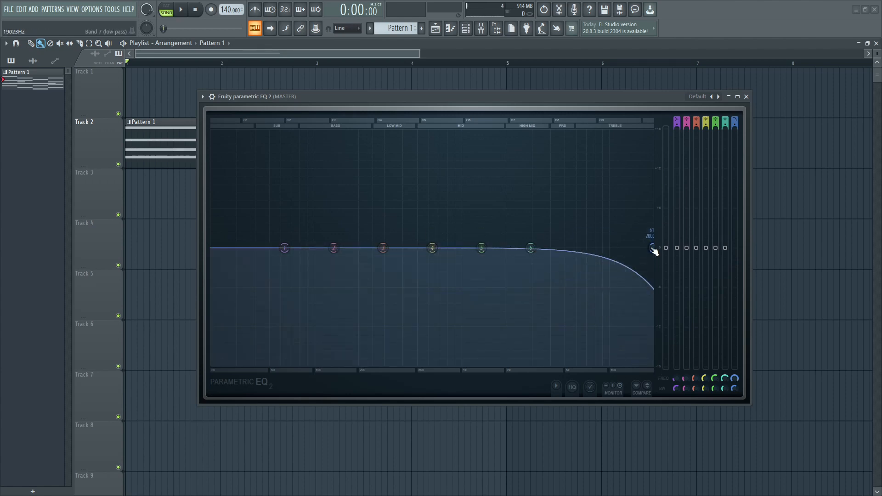
pyautogui.press('space')
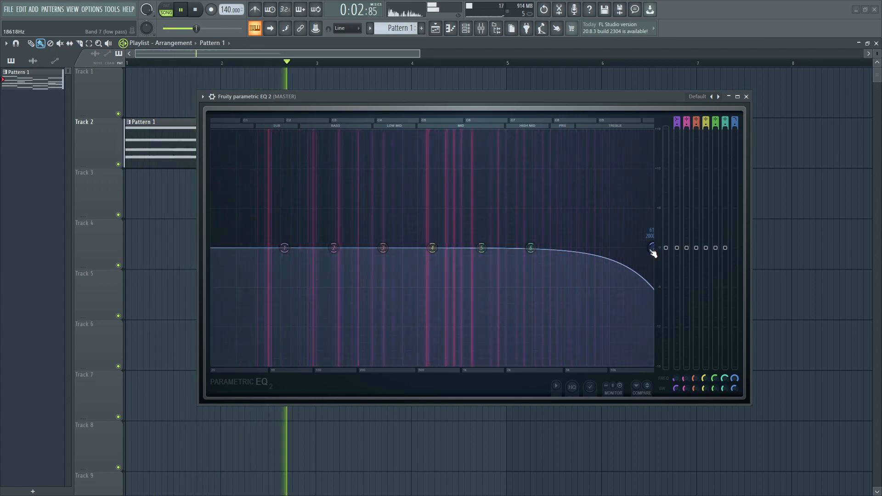
pyautogui.press('space')
# Lower band 7's cutoff to about 5403 Hz, and sweep it down to just below band 3 during playback
pyautogui.moveTo(652, 252); pyautogui.dragTo(569, 248)
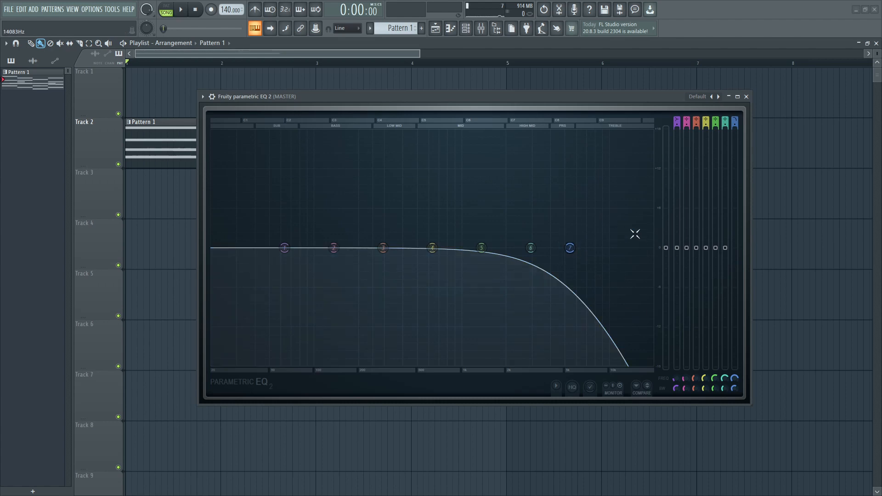
pyautogui.press('space')
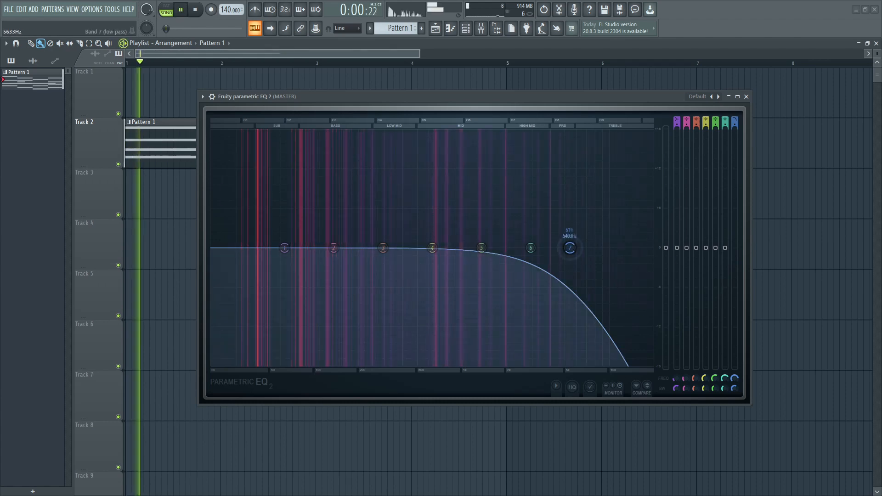
pyautogui.moveTo(570, 248); pyautogui.dragTo(376, 248)
pyautogui.press('space')
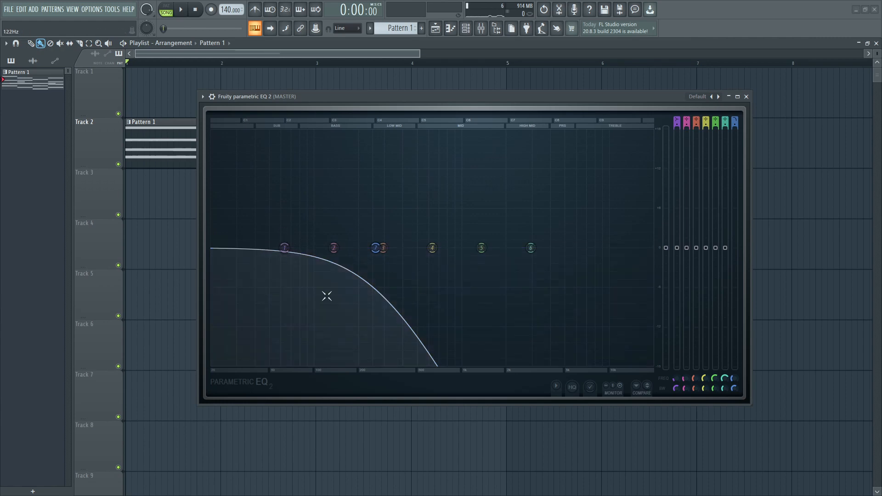
# Sweep band 7's low-pass cutoff back up to about 8962 Hz while the pattern plays
pyautogui.press('space')
pyautogui.moveTo(375, 248); pyautogui.dragTo(603, 248)
pyautogui.press('space')
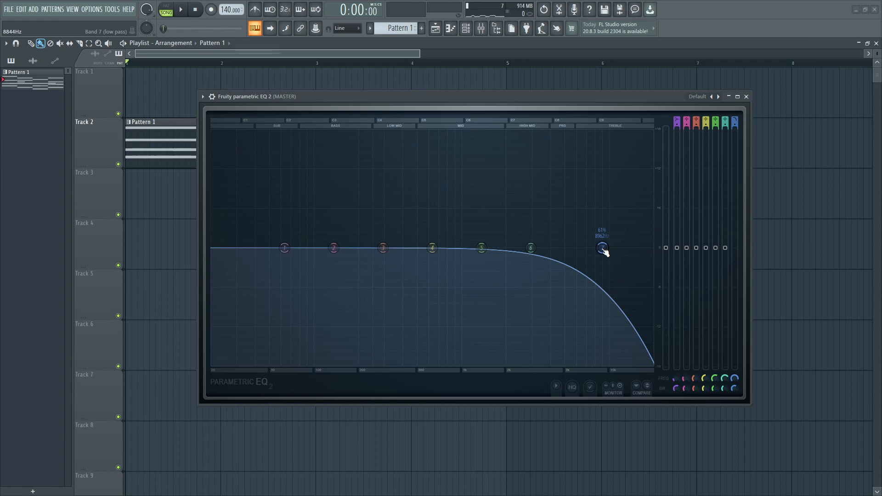
# Move band 7 to about 5331 Hz, narrow its bandwidth into a resonant peak at 31%, and widen it to 91%
pyautogui.moveTo(603, 250); pyautogui.dragTo(574, 201)
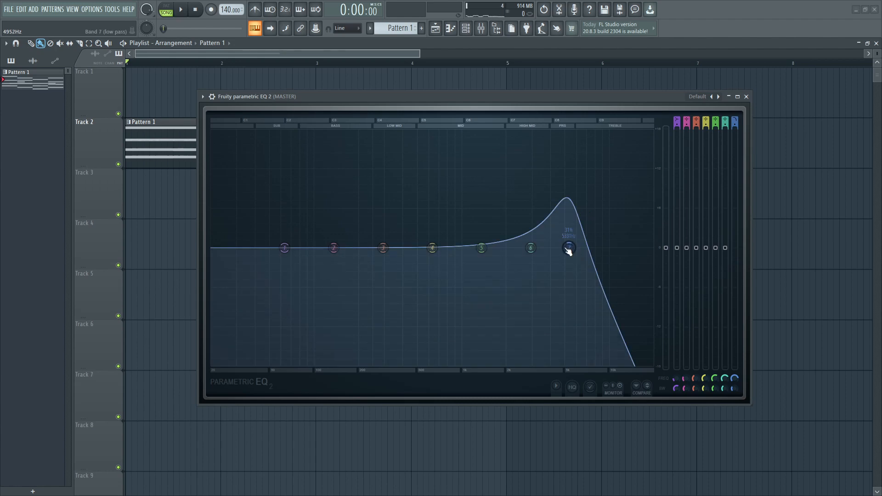
pyautogui.scroll(3, 570, 251)
pyautogui.scroll(-3, 570, 250)
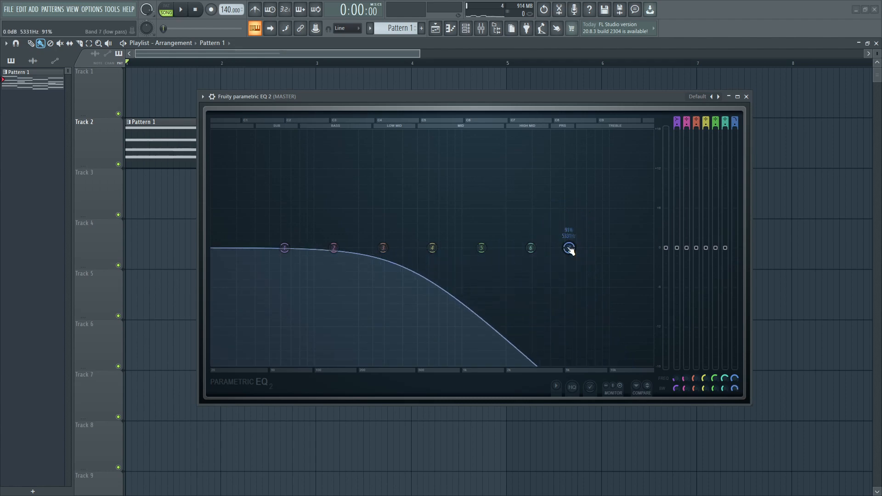
# Shift band 7 up to about 12140 Hz, reduce its bandwidth to 55%, and bring its cutoff back to about 5403 Hz
pyautogui.moveTo(568, 248); pyautogui.dragTo(621, 248)
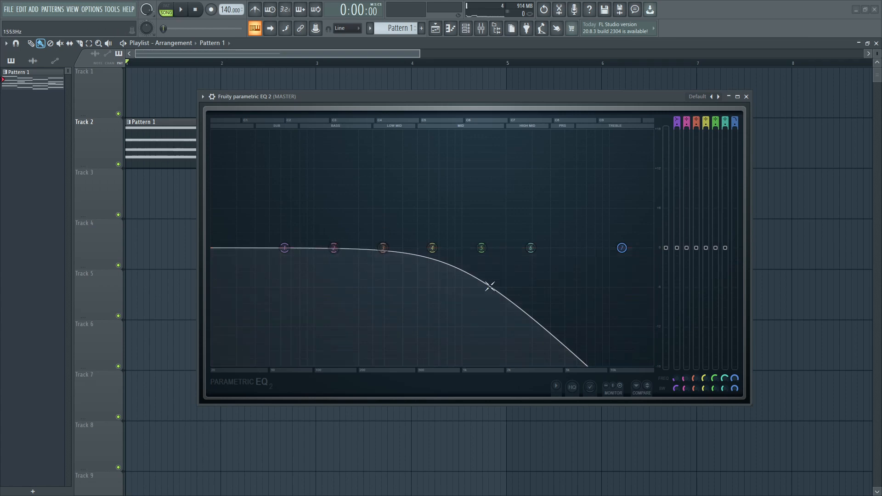
pyautogui.scroll(-10, 622, 251)
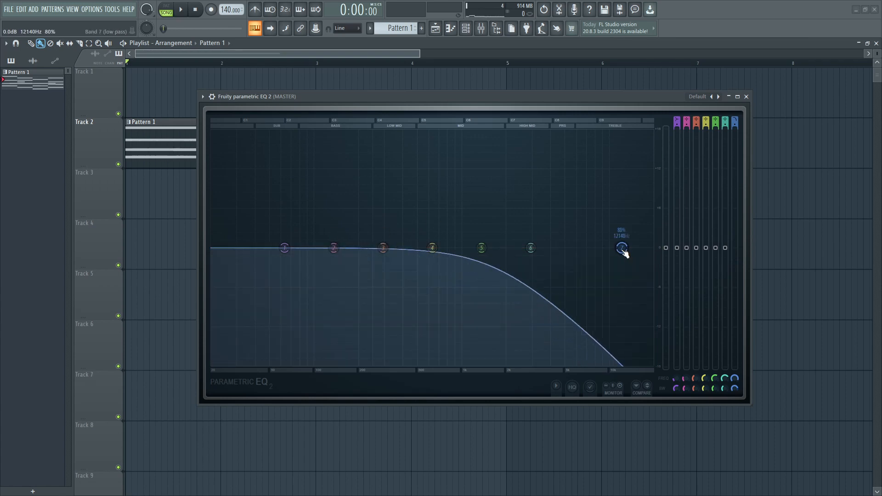
pyautogui.scroll(-1, 625, 253)
pyautogui.moveTo(625, 252); pyautogui.dragTo(574, 252)
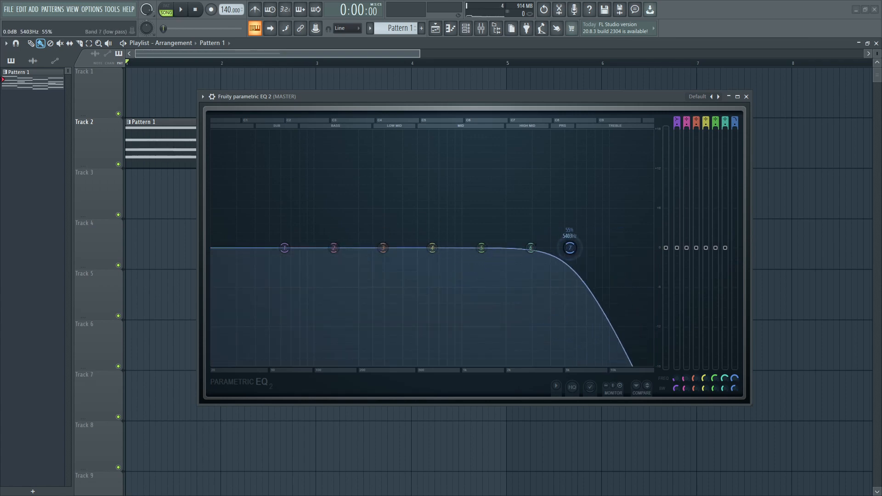
# Set the filter order of the band 7 low pass to Steep 8
pyautogui.rightClick(570, 249)
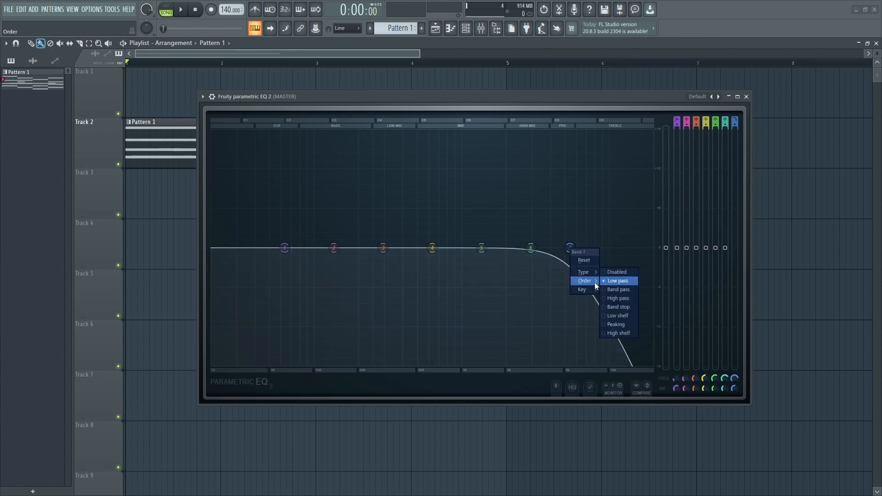
pyautogui.click(604, 241)
pyautogui.rightClick(570, 248)
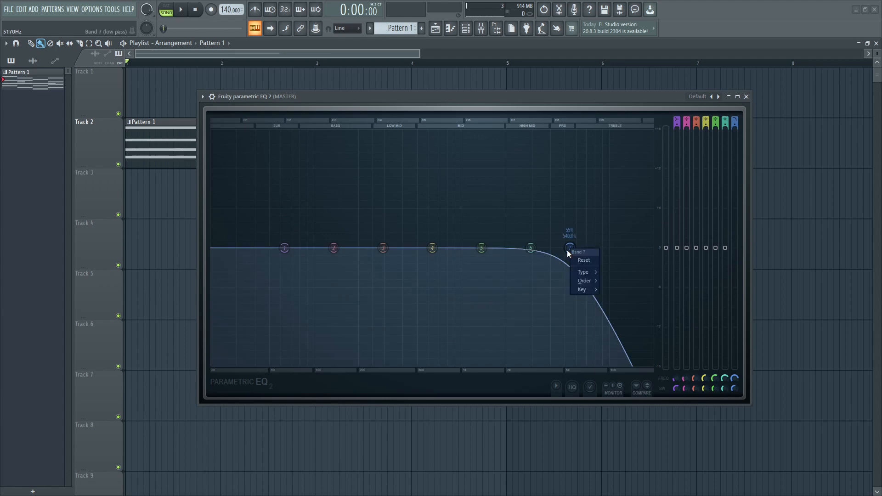
pyautogui.moveTo(588, 281)
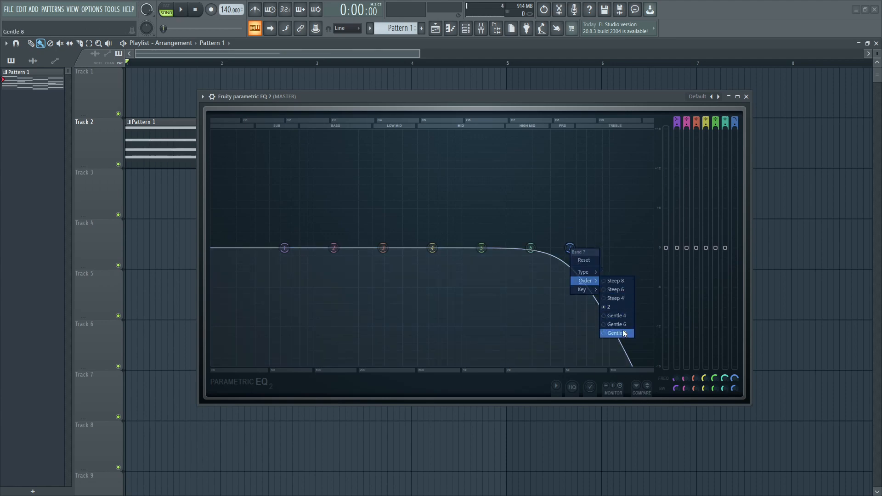
pyautogui.click(605, 282)
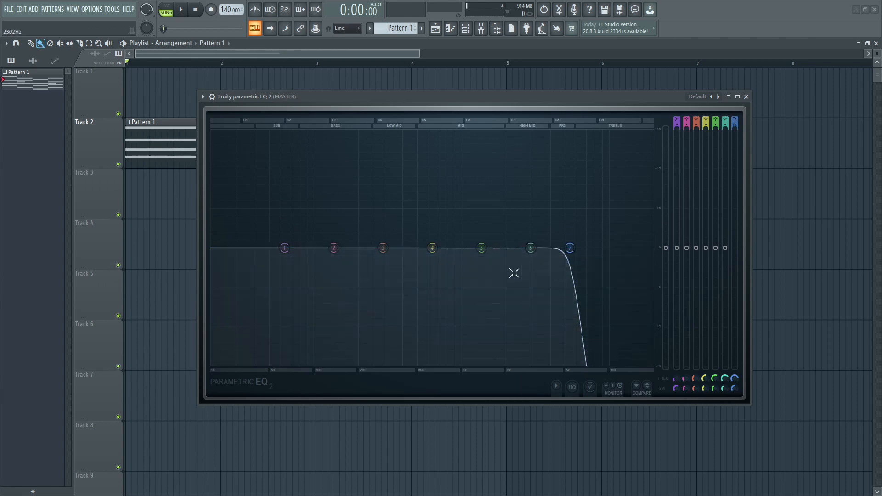
# Play the pattern while sweeping the steep low-pass cutoff of band 7 down to about 923 Hz
pyautogui.press('space')
pyautogui.moveTo(569, 248); pyautogui.dragTo(456, 248)
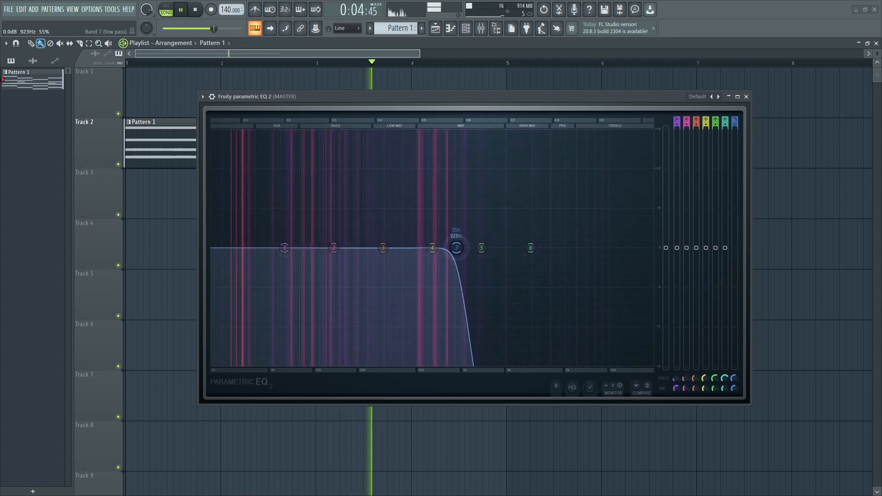
pyautogui.press('space')
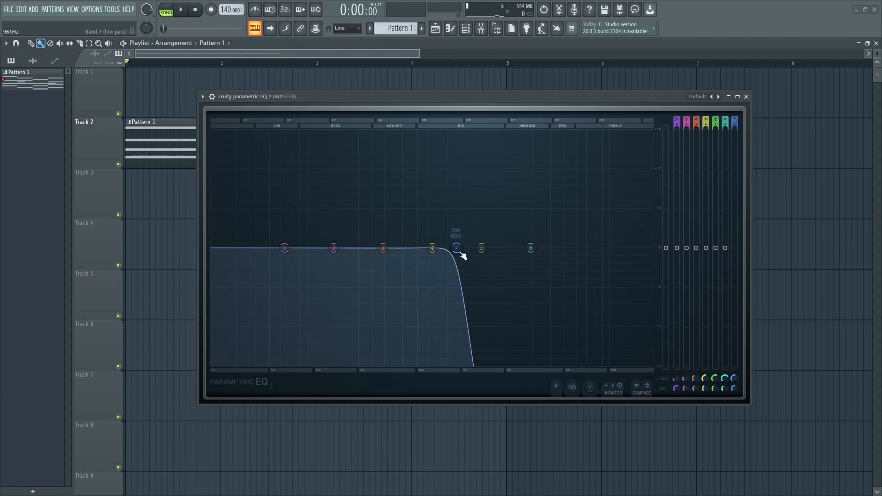
# Move band 7 back up between bands 6 and the treble range, and set its filter order to Gentle 8
pyautogui.moveTo(461, 252); pyautogui.dragTo(565, 249)
pyautogui.rightClick(566, 249)
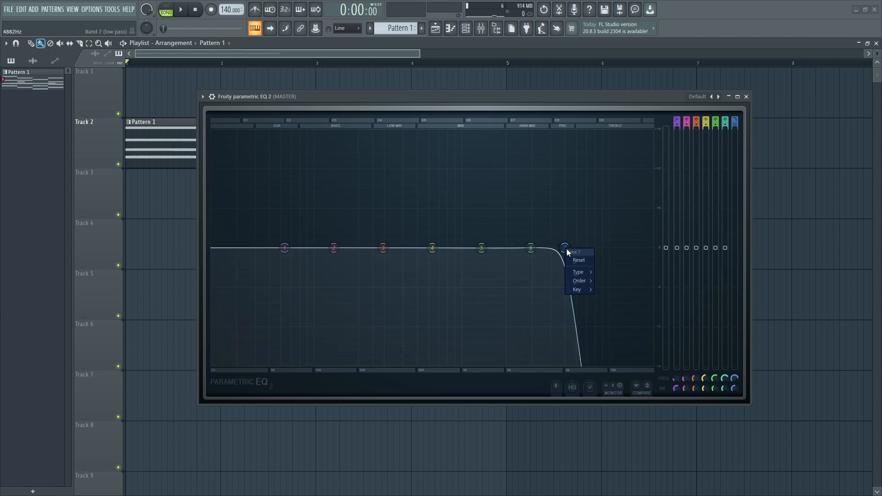
pyautogui.moveTo(588, 281)
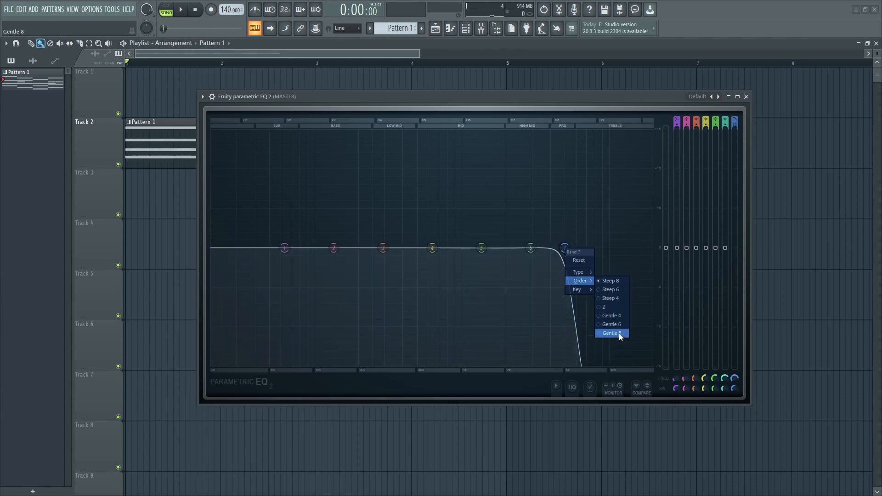
pyautogui.click(619, 333)
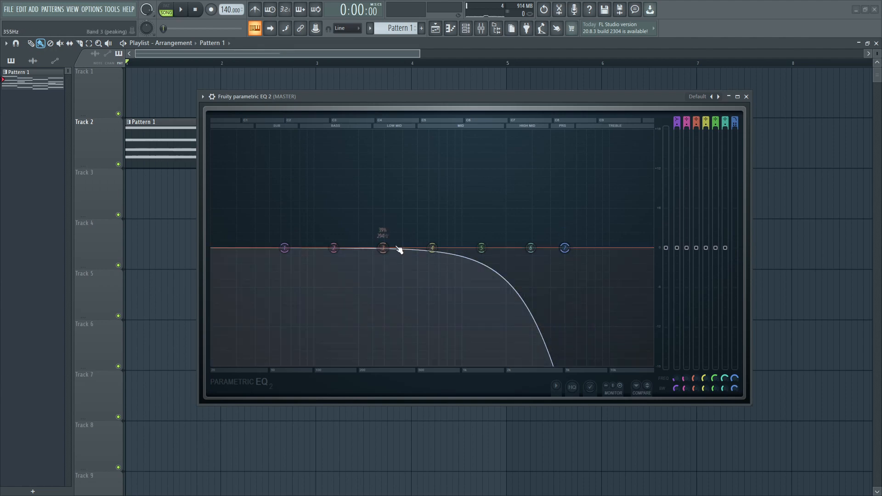
# Lower the gentle low-pass cutoff of band 7 to between bands 5 and 6, and sweep it up past band 6 during playback
pyautogui.moveTo(562, 250); pyautogui.dragTo(513, 251)
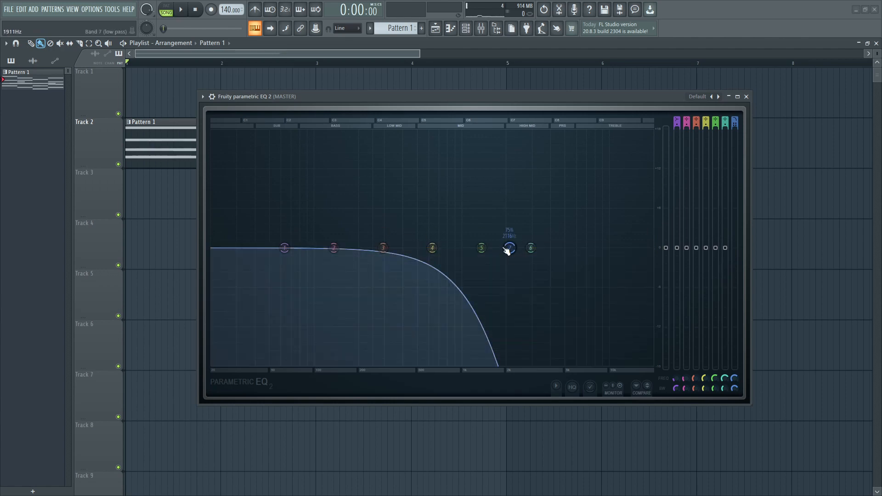
pyautogui.press('space')
pyautogui.moveTo(510, 249); pyautogui.dragTo(586, 339)
pyautogui.press('space')
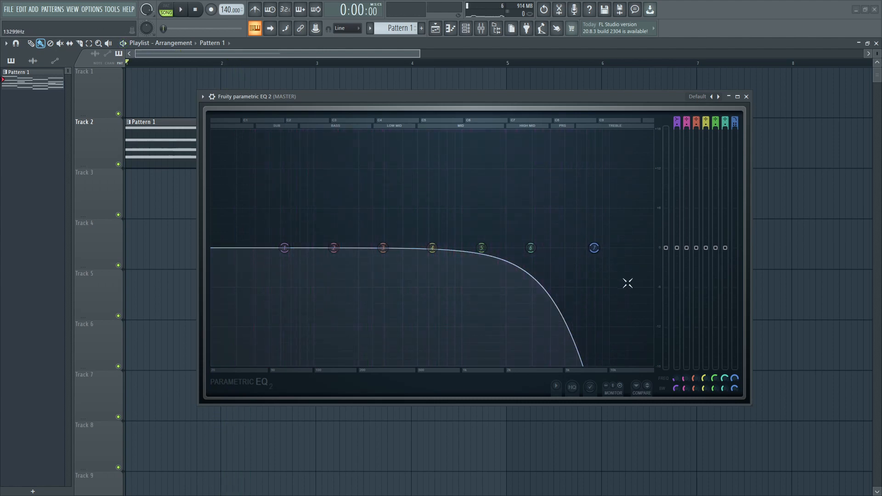
# Change band 7's filter type to Band pass and move its centre to between bands 5 and 6
pyautogui.moveTo(612, 274)
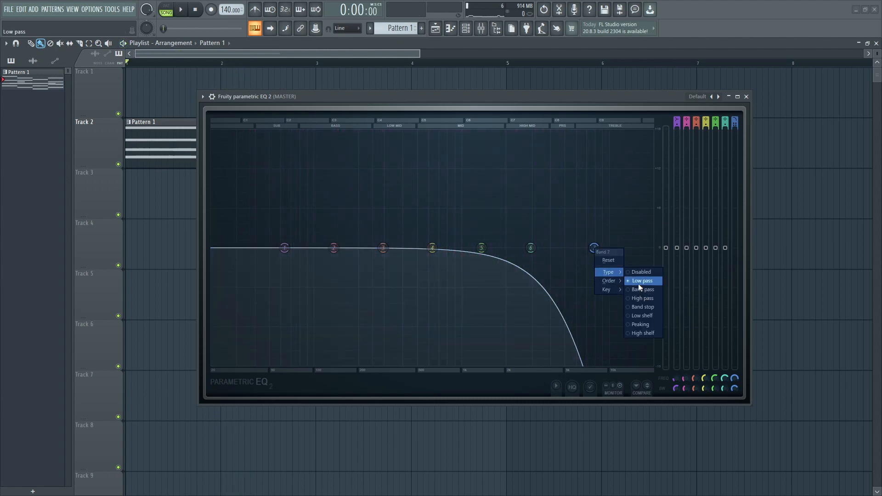
pyautogui.click(631, 290)
pyautogui.moveTo(594, 248); pyautogui.dragTo(496, 283)
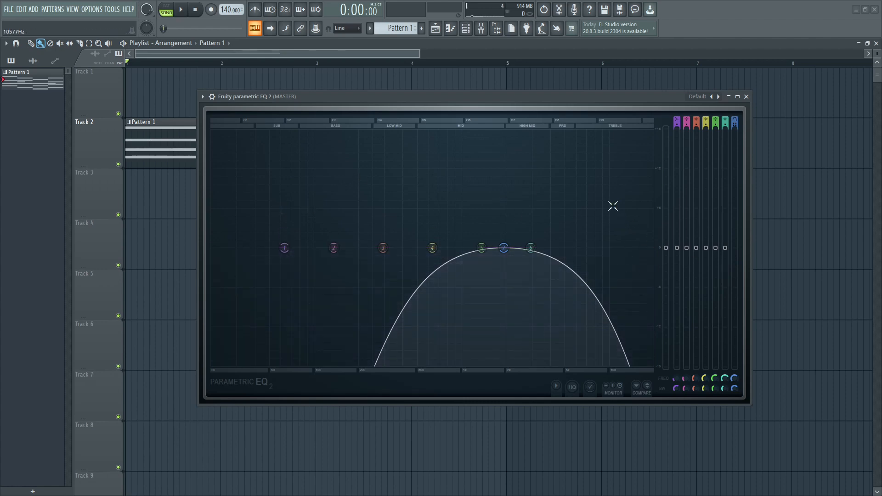
# Play the pattern while adjusting the centre of the band-pass filter on band 7, and widen its bandwidth slightly
pyautogui.moveTo(504, 248)
pyautogui.mouseDown()
pyautogui.moveTo(583, 251)
pyautogui.moveTo(245, 248)
pyautogui.moveTo(525, 250)
pyautogui.moveTo(506, 253)
pyautogui.mouseUp()
pyautogui.press('space')
pyautogui.press('space')
pyautogui.scroll(2, 506, 252)
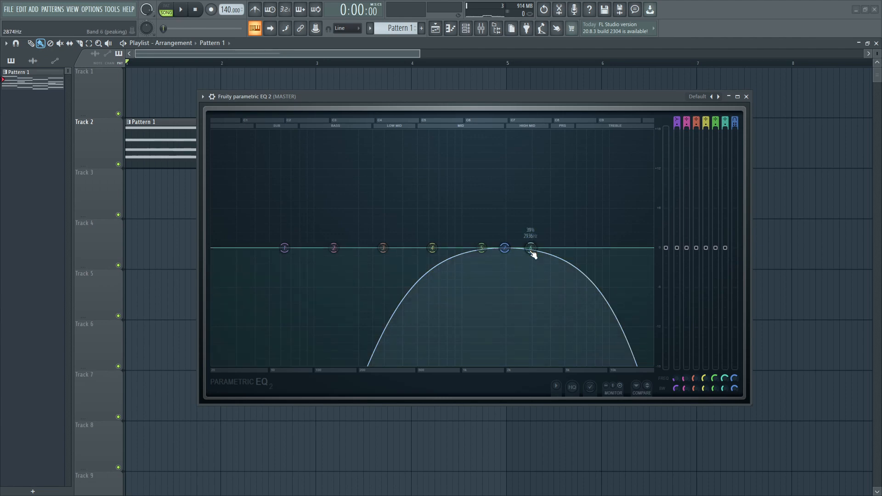
# Narrow and widen the band-pass filter on band 7, ending at 100% bandwidth, and move its centre to about 1000 Hz
pyautogui.scroll(-3, 507, 251)
pyautogui.scroll(-2, 507, 253)
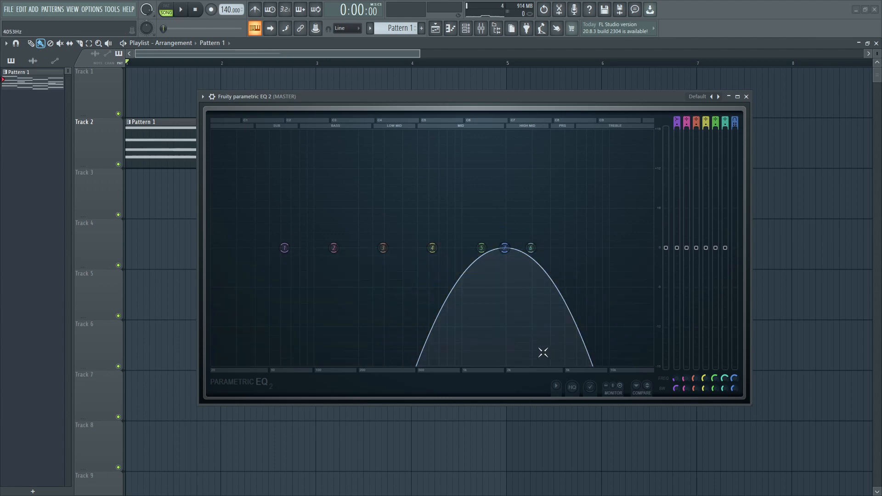
pyautogui.scroll(6, 505, 253)
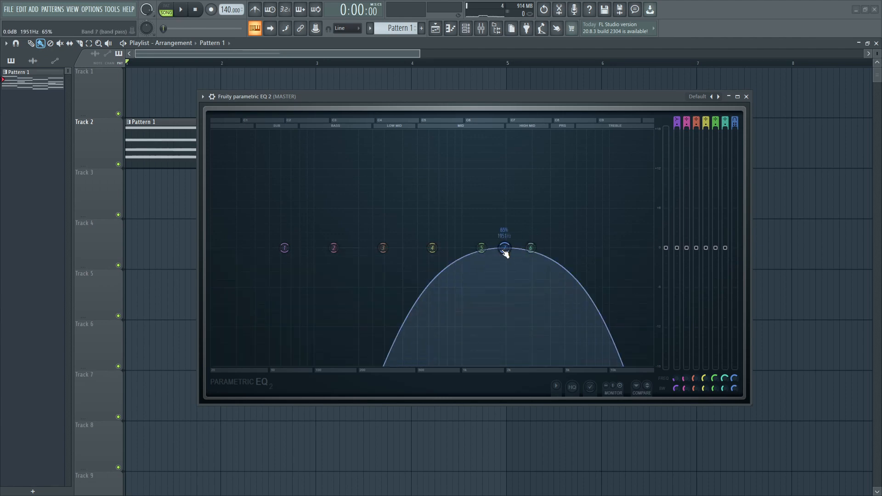
pyautogui.scroll(2, 505, 252)
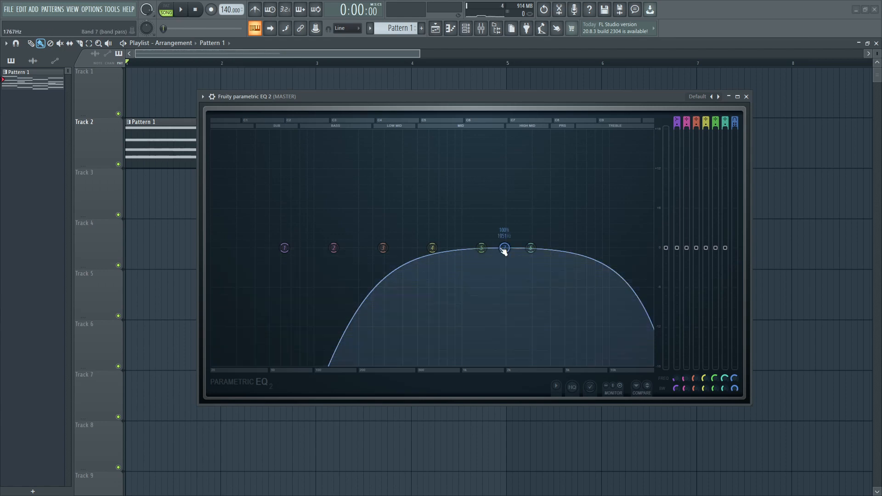
pyautogui.rightClick(459, 249)
pyautogui.moveTo(486, 281)
pyautogui.moveTo(504, 250); pyautogui.dragTo(461, 248)
pyautogui.click(458, 248)
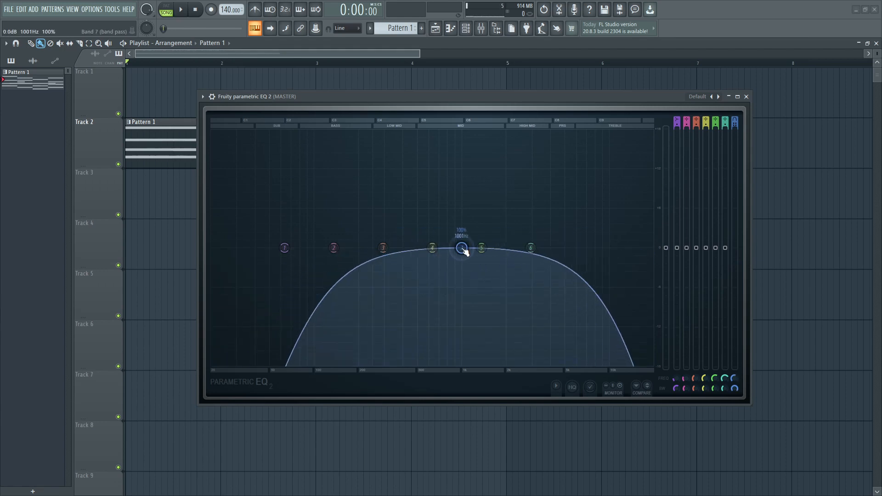
# Change band 7's filter type to High pass and lower its cutoff to below band 1
pyautogui.rightClick(461, 248)
pyautogui.moveTo(481, 276)
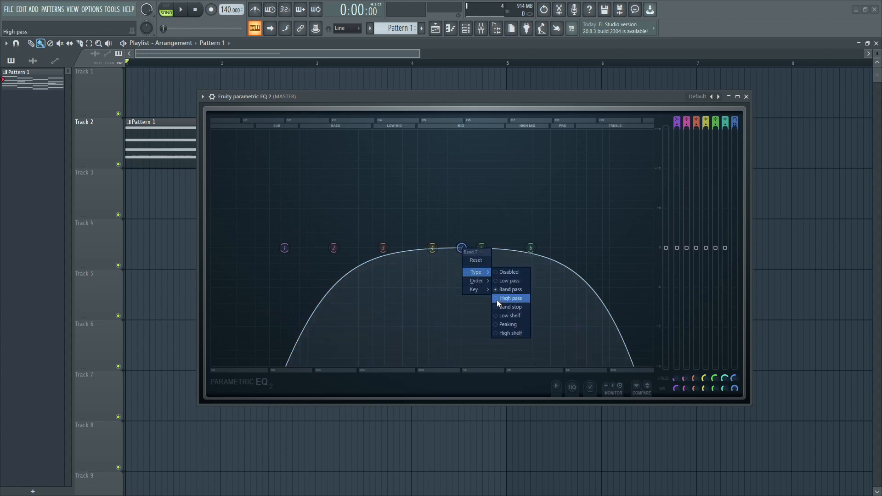
pyautogui.click(497, 299)
pyautogui.moveTo(461, 248); pyautogui.dragTo(240, 248)
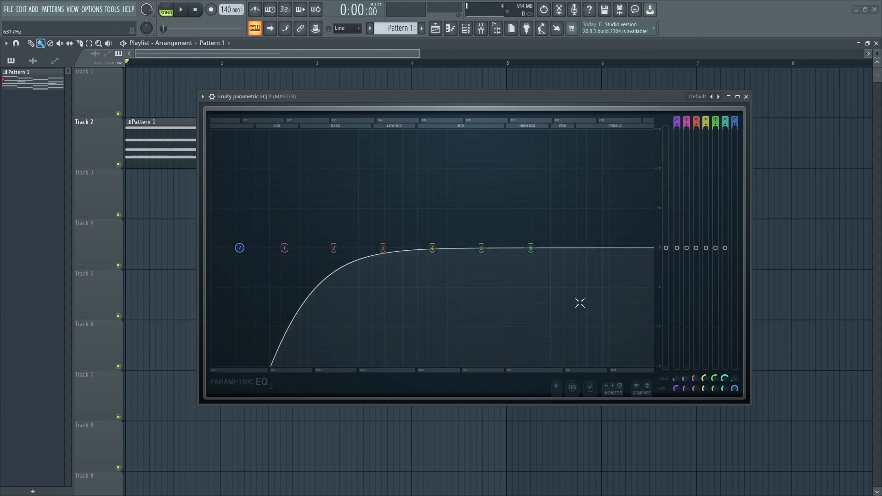
# Change band 7's filter type to Band stop and move its centre between bands 4 and 5, at about 987 Hz
pyautogui.rightClick(240, 248)
pyautogui.moveTo(260, 272)
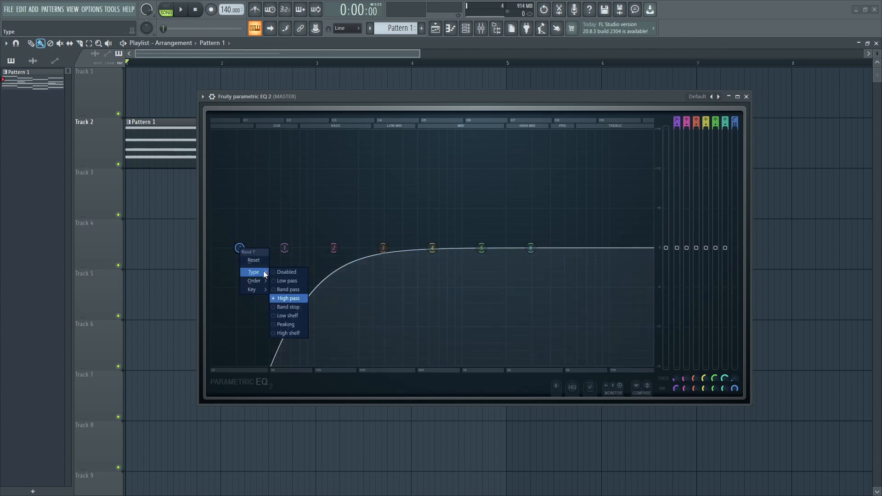
pyautogui.click(272, 308)
pyautogui.moveTo(239, 248); pyautogui.dragTo(464, 251)
# Demonstrate the band-stop bandwidth on band 7 by narrowing and widening the notch, leaving it narrow
pyautogui.scroll(-6, 464, 251)
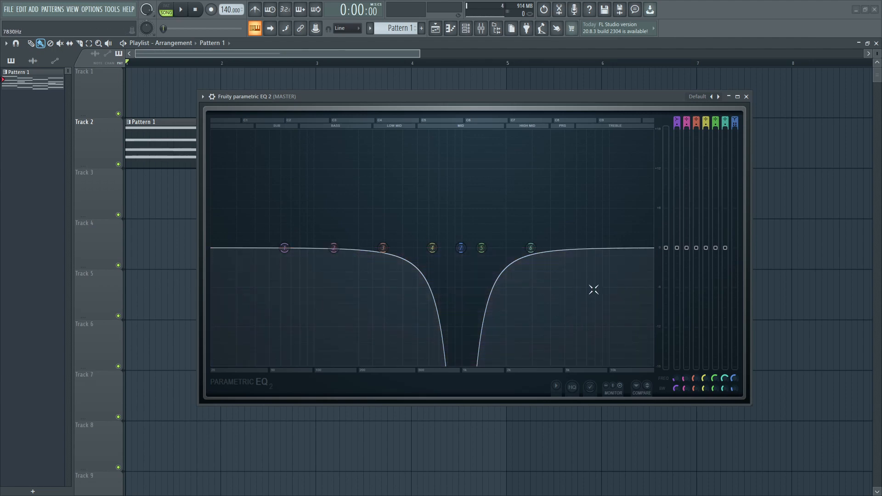
pyautogui.scroll(4, 462, 253)
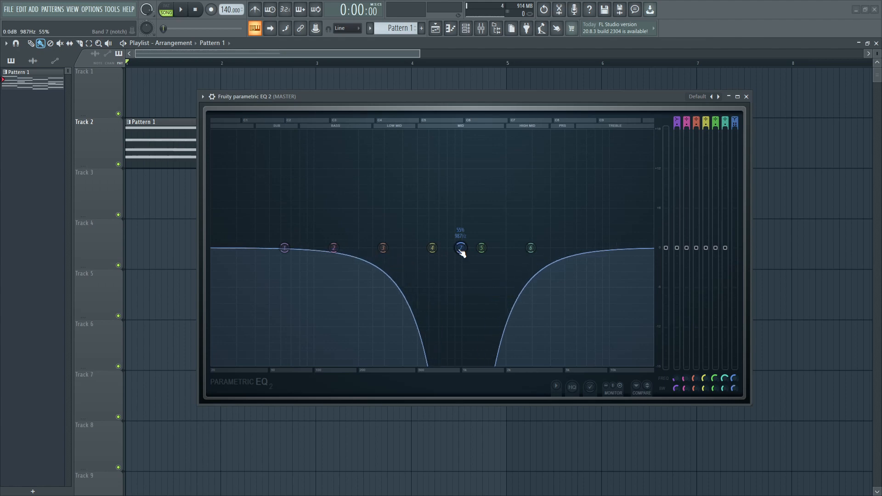
pyautogui.scroll(-2, 462, 254)
pyautogui.scroll(2, 461, 253)
pyautogui.scroll(-4, 461, 253)
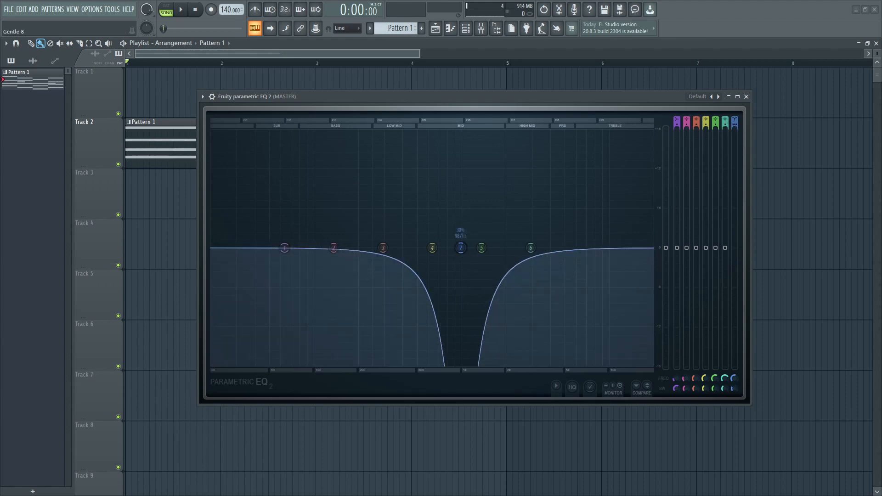
# Change band 7's filter type to Low shelf and move its fully cut shelf down to between bands 1 and 2
pyautogui.rightClick(461, 250)
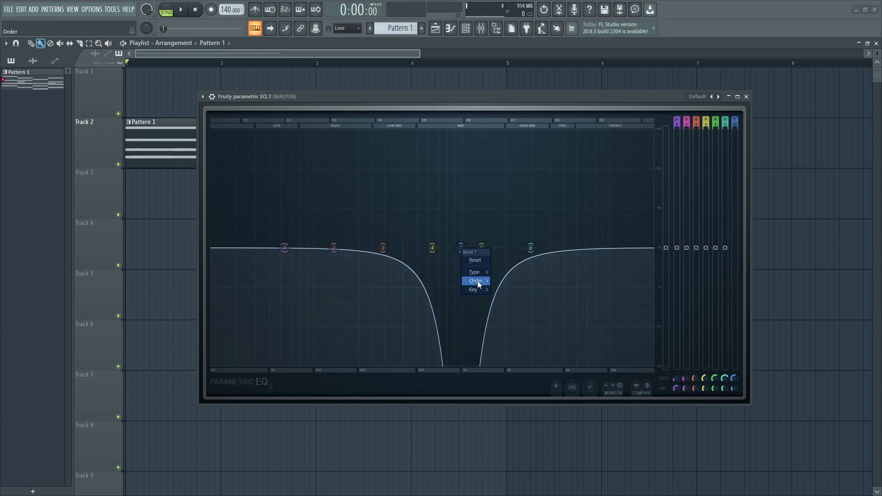
pyautogui.moveTo(478, 280)
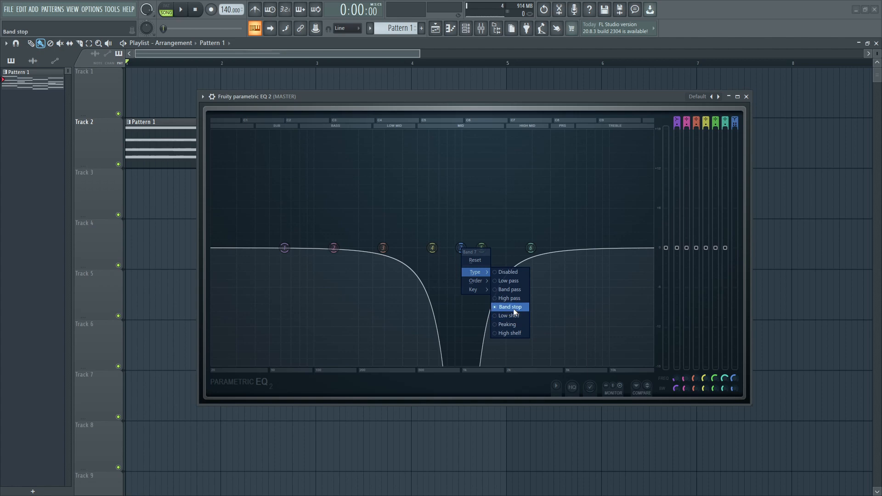
pyautogui.click(499, 316)
pyautogui.moveTo(481, 248); pyautogui.dragTo(451, 229)
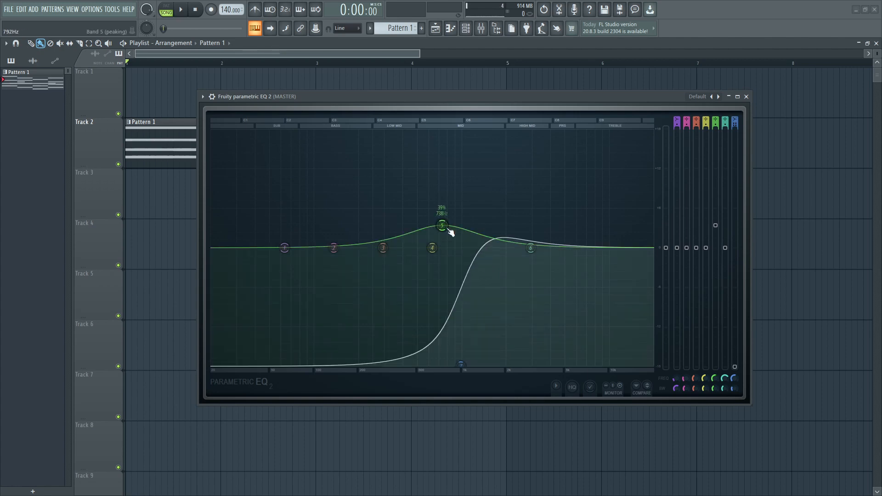
pyautogui.hotkey('ctrl', 'z')
pyautogui.moveTo(461, 363); pyautogui.dragTo(305, 366)
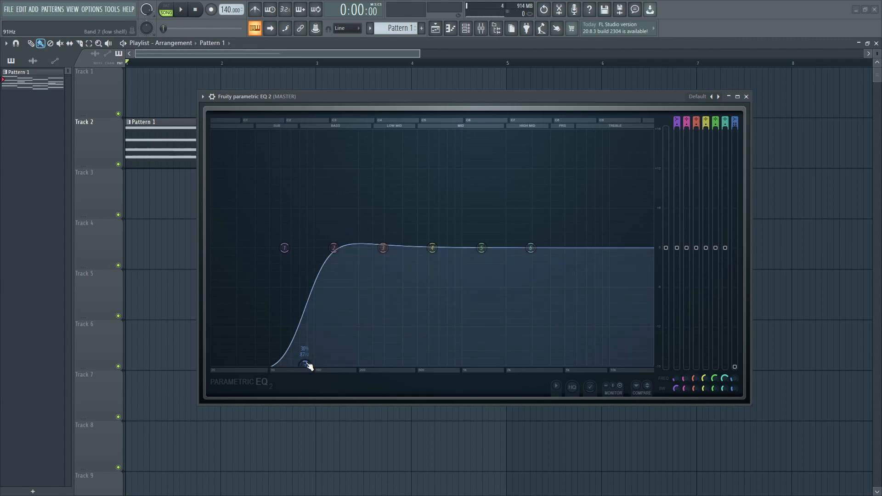
# Widen band 7's low shelf, and raise its gain from a cut to a slight boost between bands 2 and 3
pyautogui.scroll(2, 306, 363)
pyautogui.moveTo(306, 365); pyautogui.dragTo(320, 294)
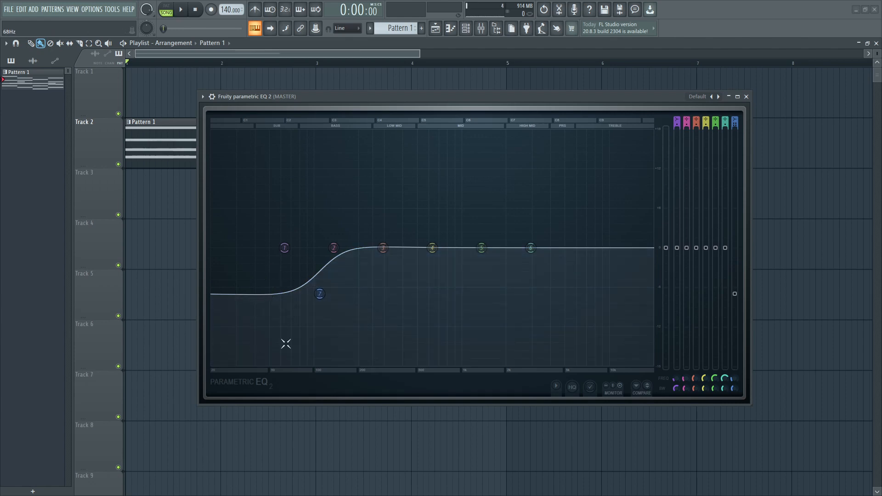
pyautogui.moveTo(320, 294); pyautogui.dragTo(354, 251)
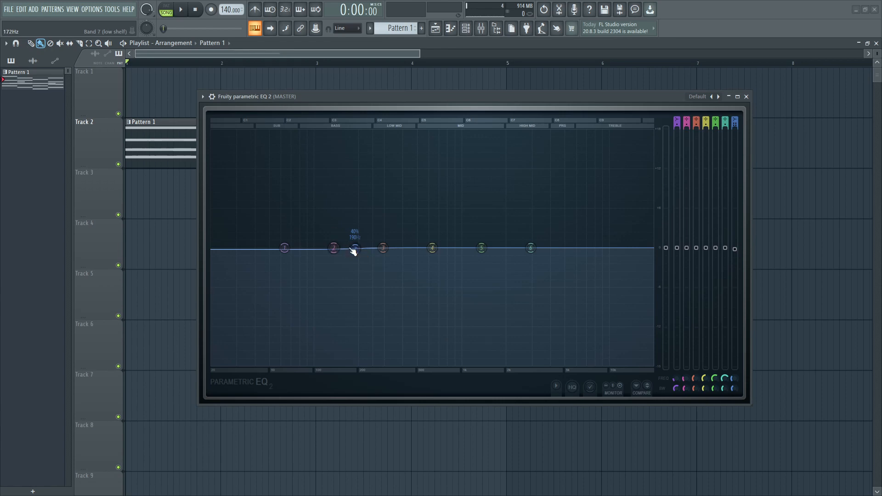
pyautogui.moveTo(355, 249); pyautogui.dragTo(349, 227)
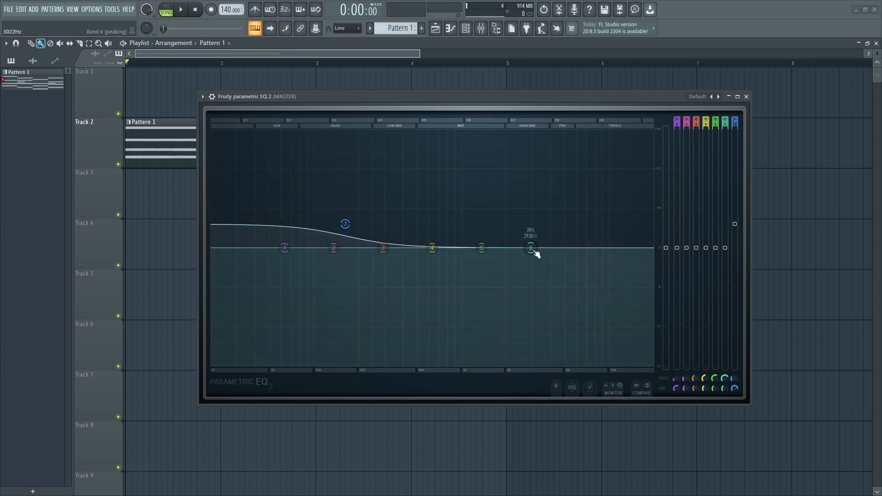
# Set band 6 to a slightly boosted High shelf, and play the pattern with band 7's low-shelf boost reduced
pyautogui.rightClick(530, 248)
pyautogui.moveTo(552, 272)
pyautogui.click(568, 334)
pyautogui.moveTo(530, 248); pyautogui.dragTo(520, 230)
pyautogui.moveTo(344, 224); pyautogui.dragTo(361, 240)
pyautogui.press('space')
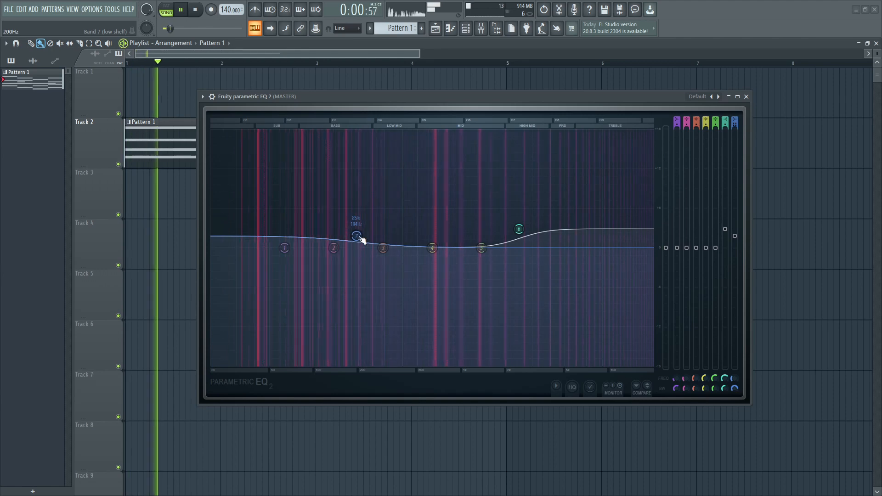
# Reset bands 7 and 6 to their defaults while the pattern plays
pyautogui.rightClick(360, 240)
pyautogui.click(366, 262)
pyautogui.rightClick(519, 229)
pyautogui.click(528, 244)
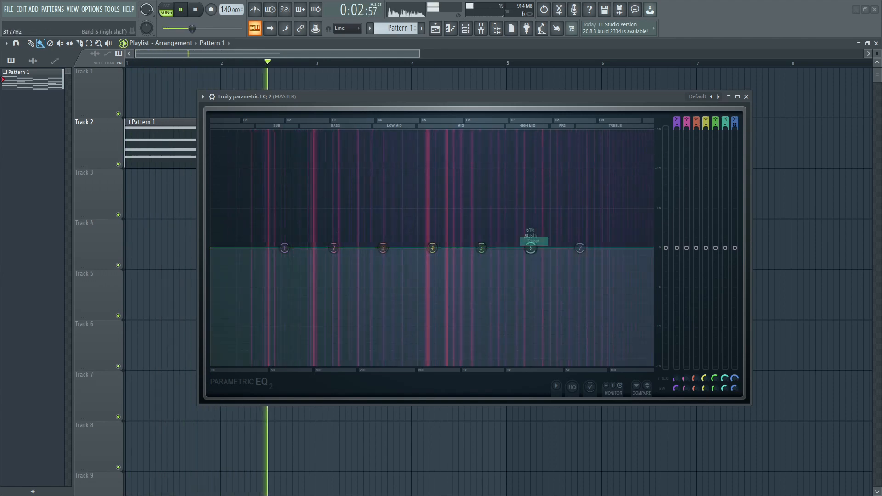
# Lower band 6's high shelf slightly, and boost band 1's low shelf to about 11.5 dB at 250 Hz during playback
pyautogui.moveTo(530, 248); pyautogui.dragTo(491, 255)
pyautogui.moveTo(353, 261)
pyautogui.mouseDown()
pyautogui.moveTo(315, 197)
pyautogui.moveTo(339, 252)
pyautogui.mouseUp()
pyautogui.rightClick(339, 253)
pyautogui.click(349, 263)
pyautogui.moveTo(284, 248); pyautogui.dragTo(369, 164)
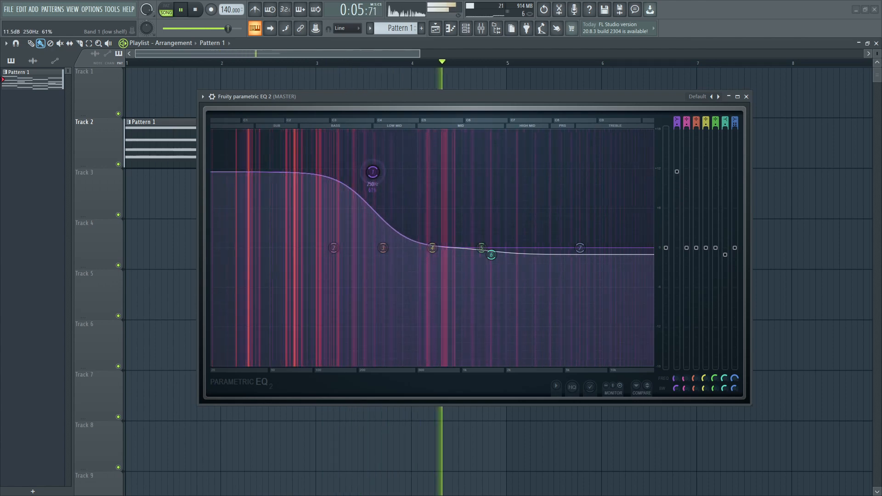
# Stop playback and reset bands 1 and 6 to their defaults
pyautogui.rightClick(376, 176)
pyautogui.press('space')
pyautogui.click(387, 186)
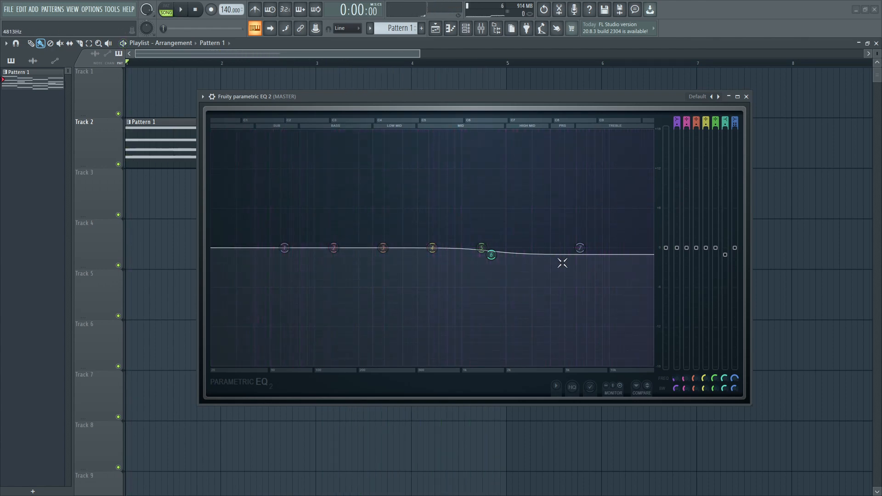
pyautogui.rightClick(579, 249)
pyautogui.rightClick(491, 255)
pyautogui.click(502, 267)
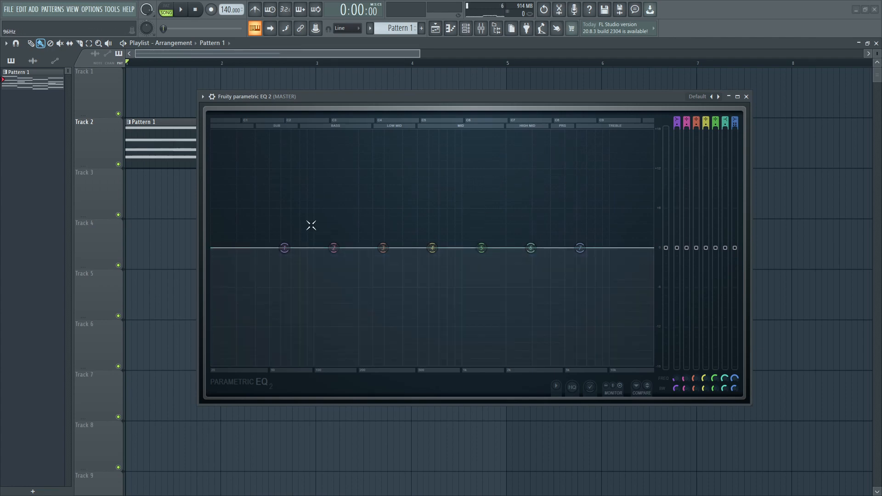
# Try a slight low-shelf boost of 0.6 dB at 76 Hz on band 1, and reset the band
pyautogui.moveTo(285, 249)
pyautogui.mouseDown()
pyautogui.moveTo(327, 169)
pyautogui.moveTo(291, 178)
pyautogui.moveTo(273, 222)
pyautogui.moveTo(295, 244)
pyautogui.mouseUp()
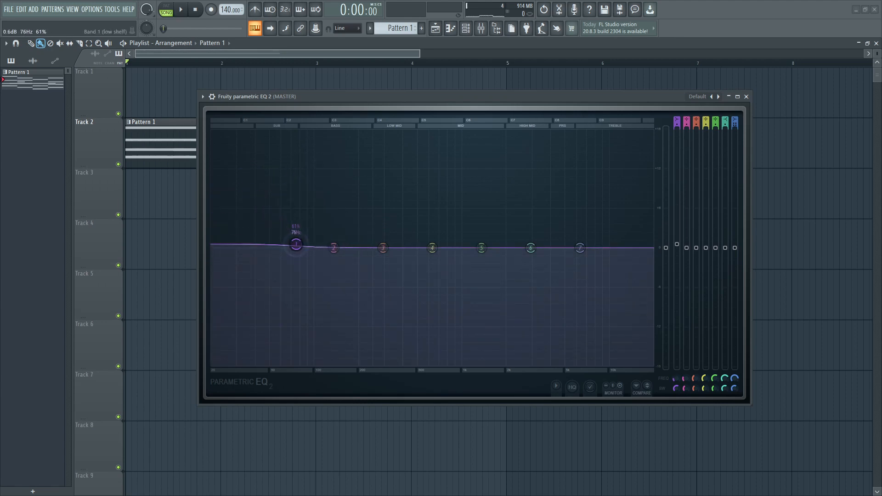
pyautogui.rightClick(296, 244)
pyautogui.click(312, 258)
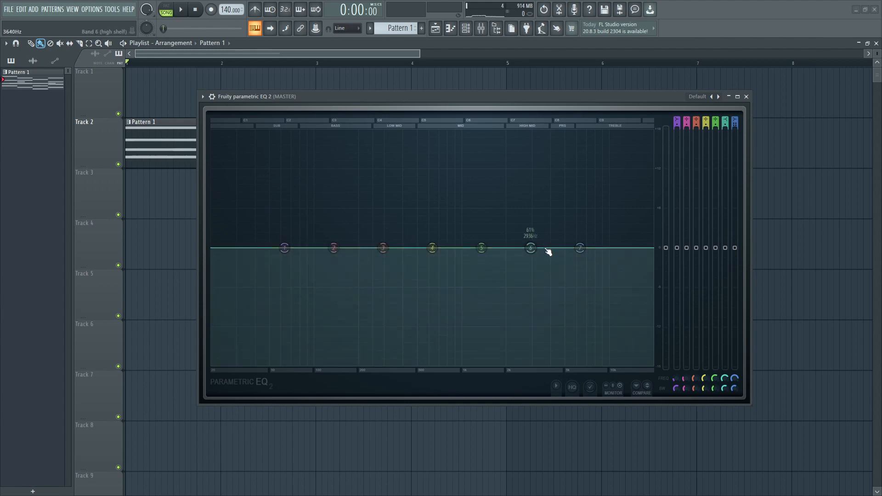
# Change band 7's filter type to Peaking and place it as a boost between bands 4 and 5
pyautogui.rightClick(580, 248)
pyautogui.moveTo(594, 272)
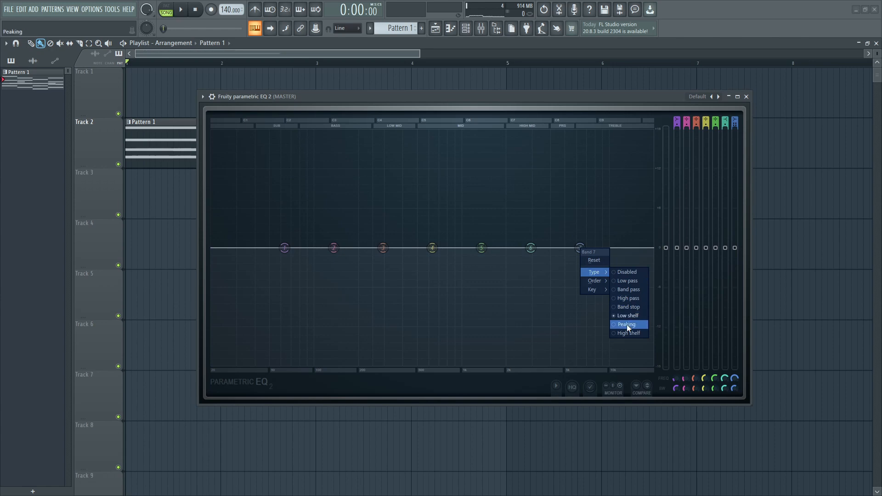
pyautogui.click(626, 324)
pyautogui.moveTo(579, 248); pyautogui.dragTo(459, 201)
# Demonstrate the peaking bandwidth on band 7 by narrowing and widening the peak, ending at 0%
pyautogui.scroll(-6, 385, 202)
pyautogui.scroll(-6, 420, 358)
pyautogui.scroll(-3, 435, 269)
pyautogui.scroll(4, 478, 177)
pyautogui.scroll(-8, 478, 177)
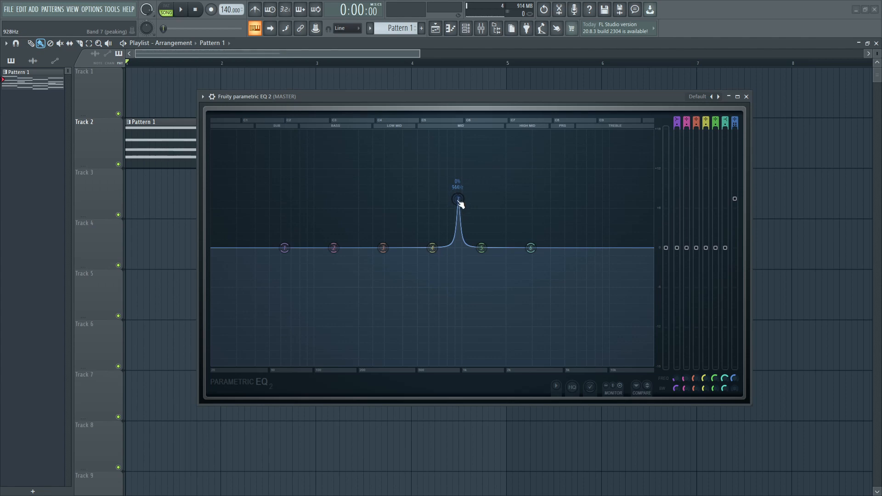
pyautogui.scroll(6, 459, 203)
pyautogui.scroll(-6, 458, 202)
# Set band 7's order to Steep 8 with a wider peak, and move it to about 14.4 dB at 569 Hz
pyautogui.rightClick(459, 202)
pyautogui.moveTo(473, 232)
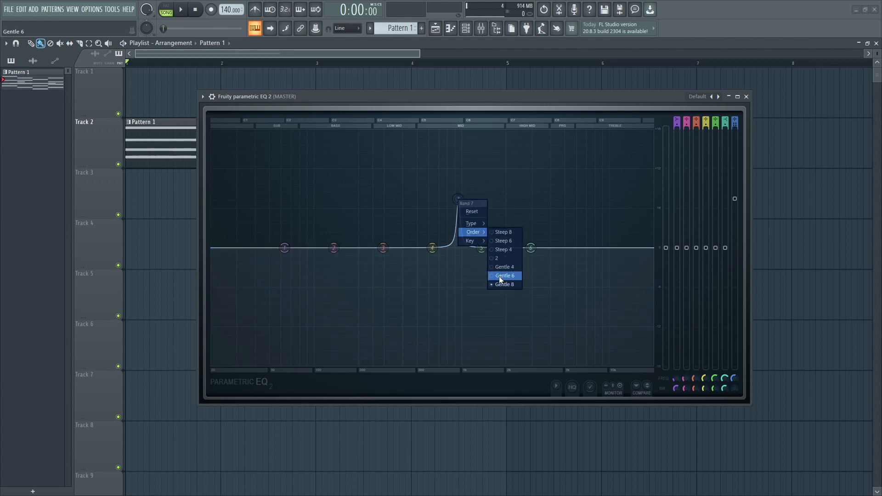
pyautogui.click(502, 232)
pyautogui.scroll(3, 454, 209)
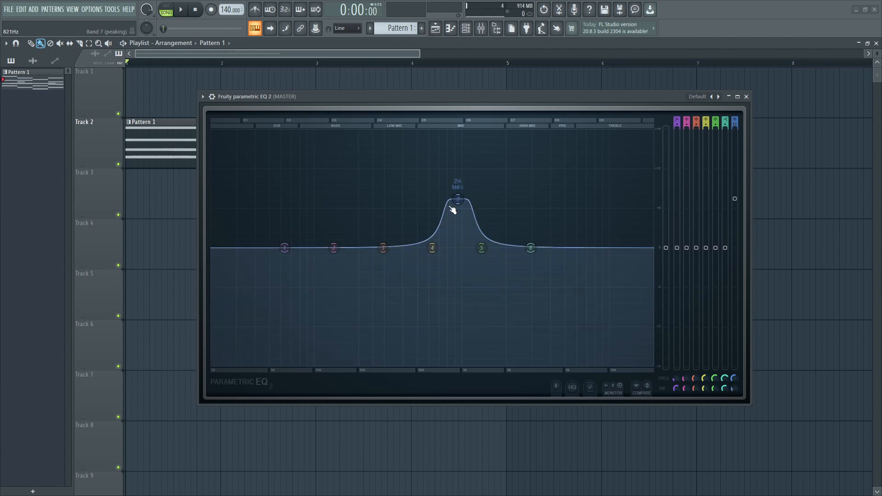
pyautogui.moveTo(453, 210); pyautogui.dragTo(414, 173)
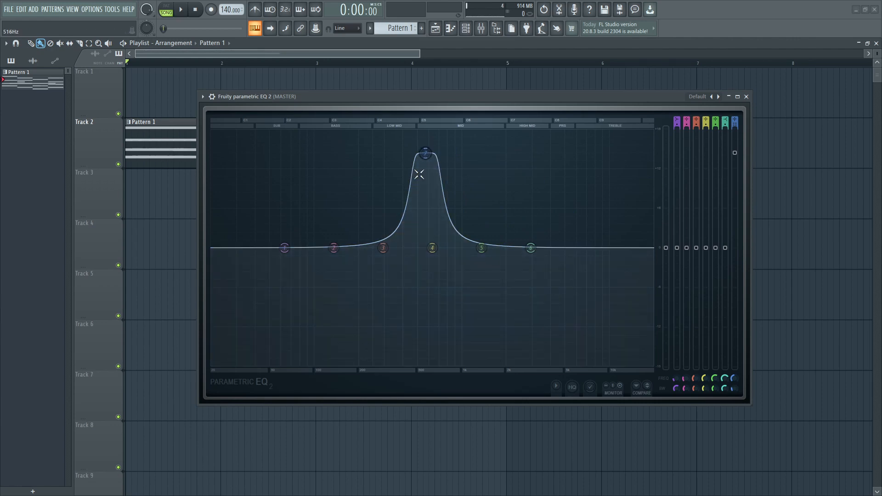
# Set band 7's filter order to Gentle 8, and narrow and widen the peak, ending at about 20% bandwidth
pyautogui.rightClick(425, 155)
pyautogui.moveTo(441, 186)
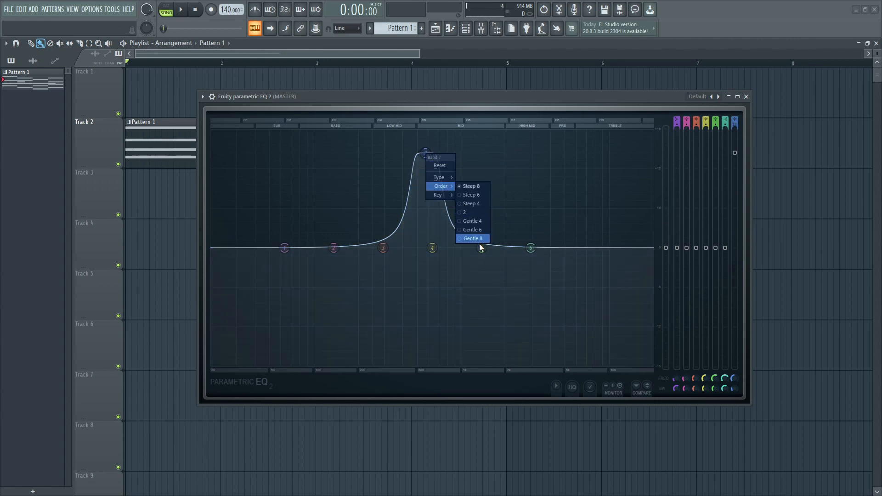
pyautogui.click(477, 239)
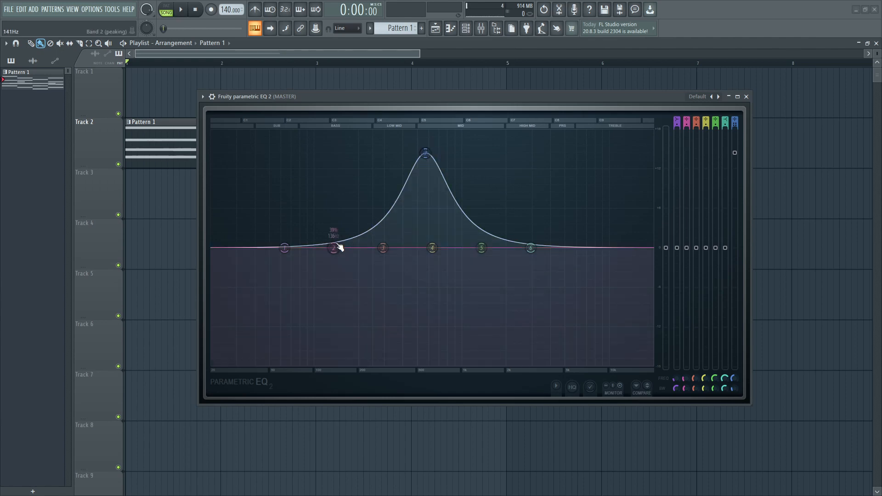
pyautogui.scroll(-5, 426, 158)
pyautogui.scroll(5, 426, 159)
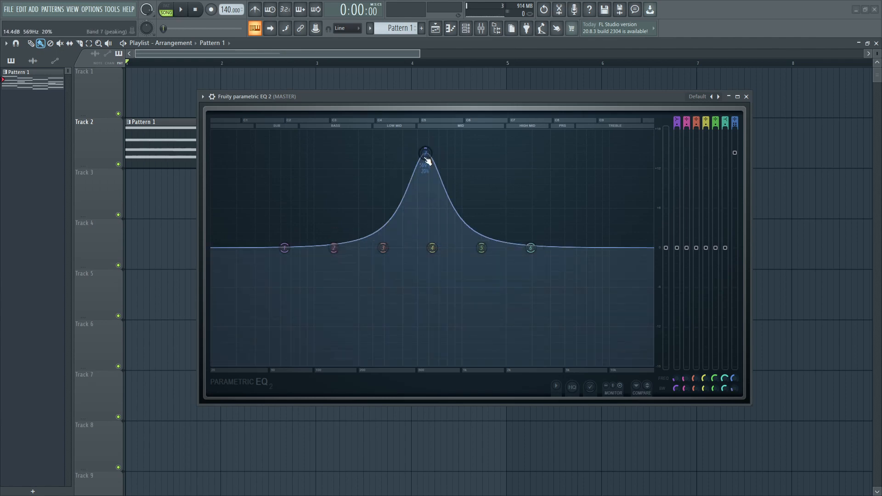
# Reset band 7 to its default, and set band 6's filter order to Steep 4
pyautogui.rightClick(423, 156)
pyautogui.click(437, 166)
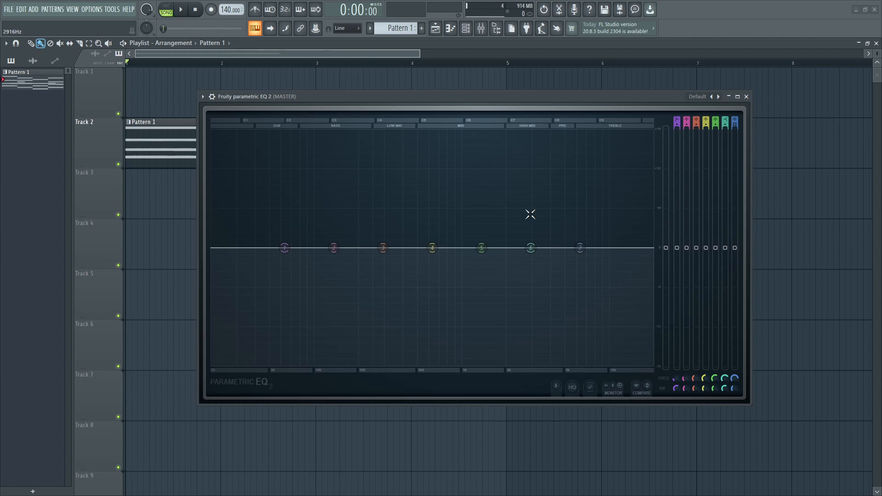
pyautogui.rightClick(531, 248)
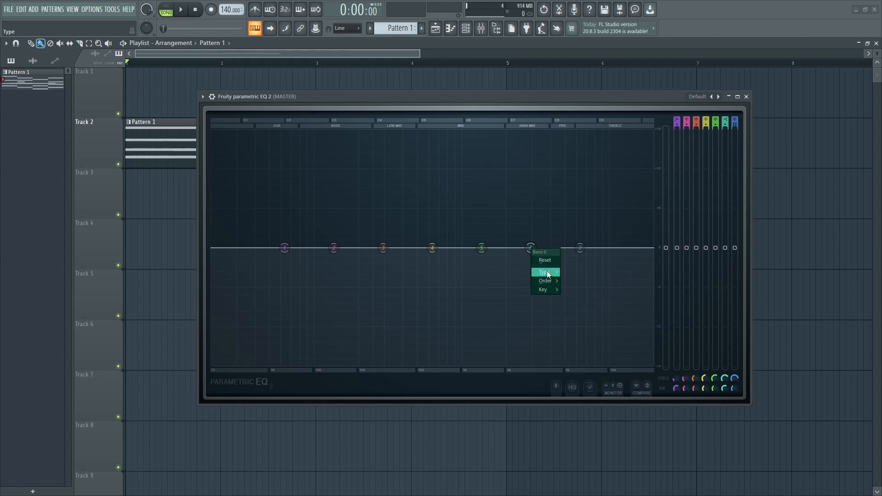
pyautogui.moveTo(546, 280)
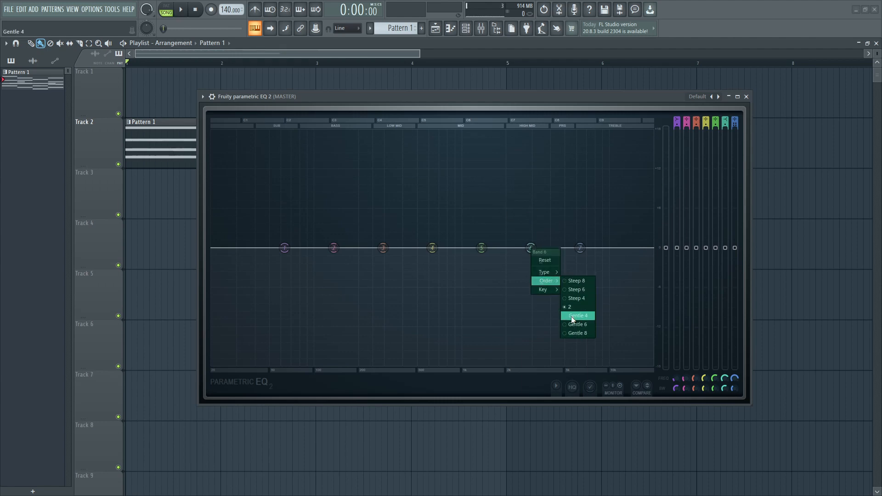
pyautogui.click(590, 298)
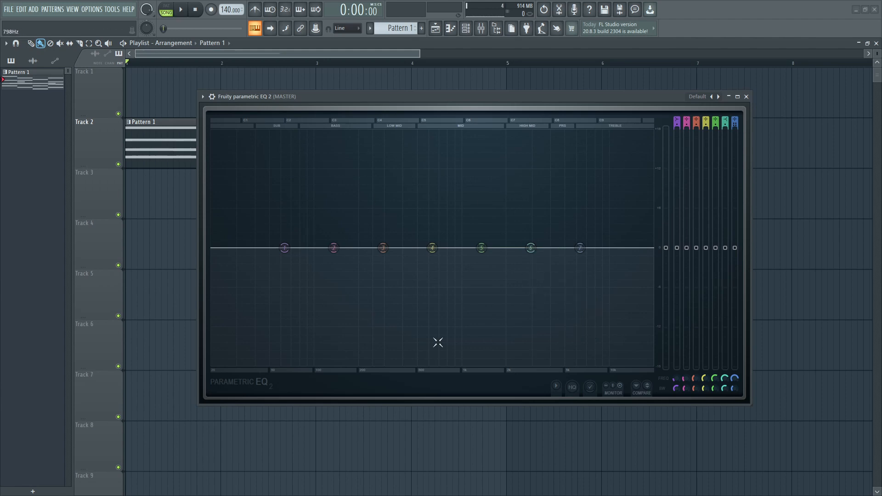